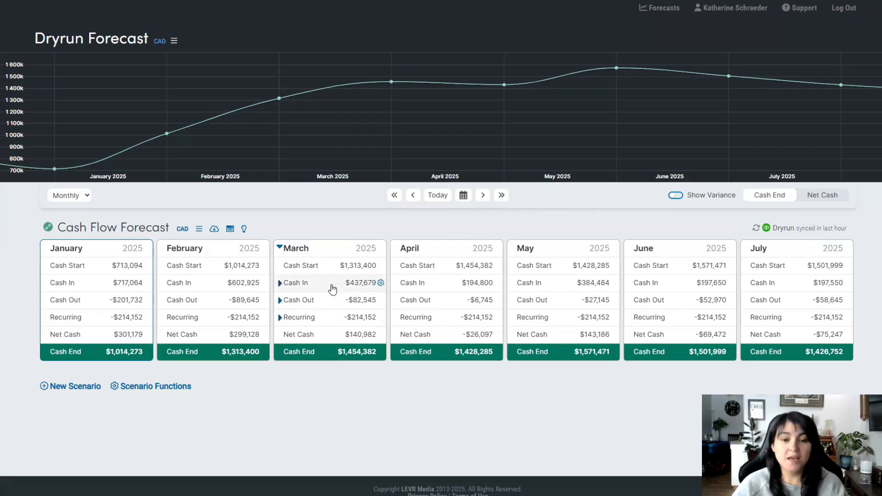
Expand the Cash In section and examine the Auto Forecast methods offered in its section settings
click(290, 284)
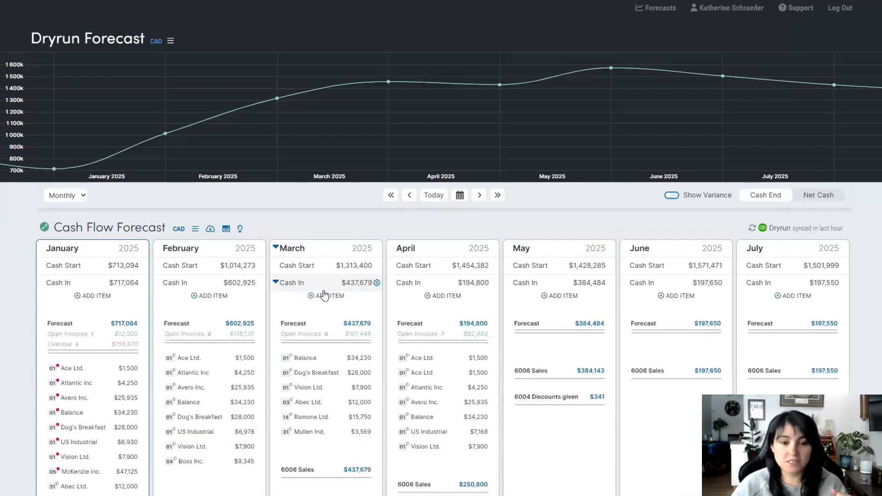
scroll(324, 294, down, 3)
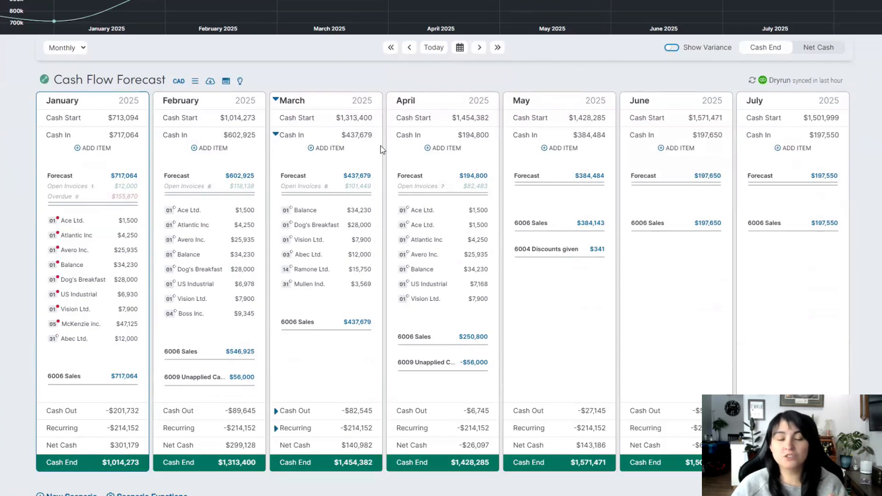
mouse_move(378, 137)
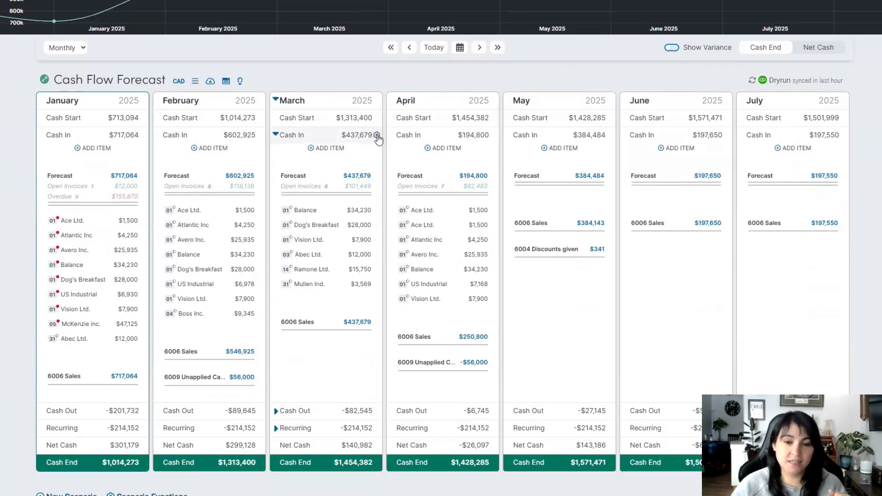
mouse_move(495, 140)
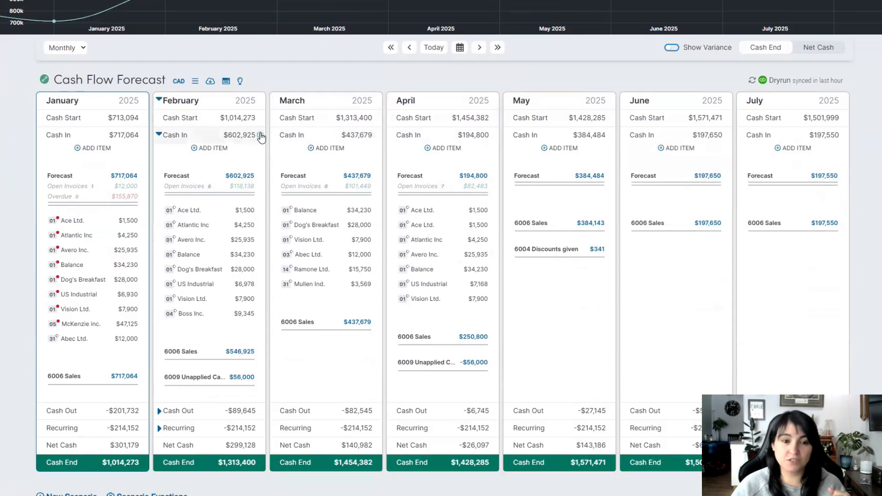
click(260, 136)
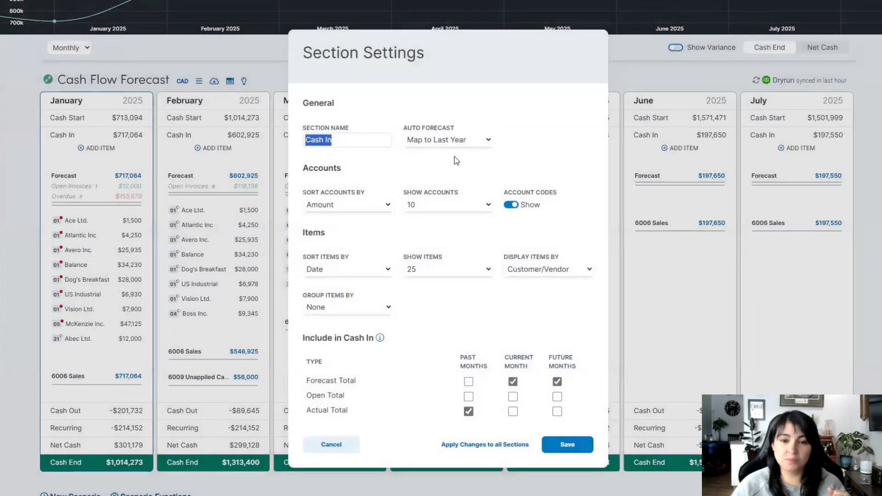
click(455, 140)
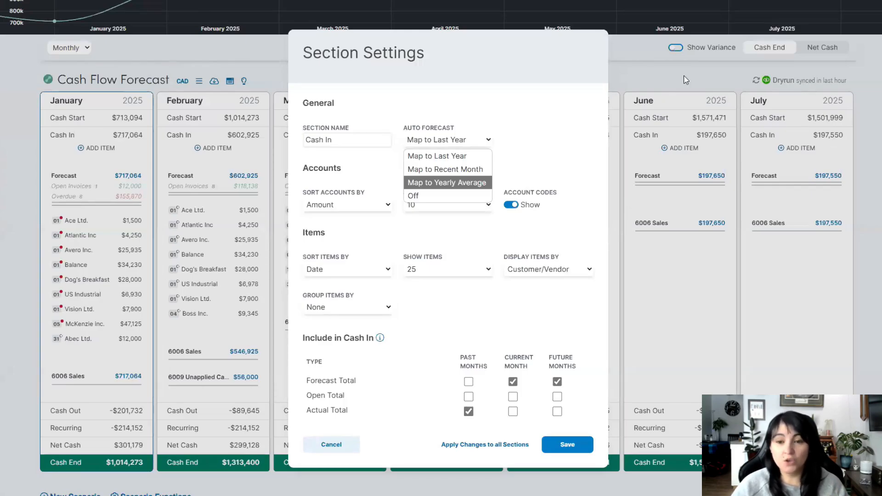
click(751, 89)
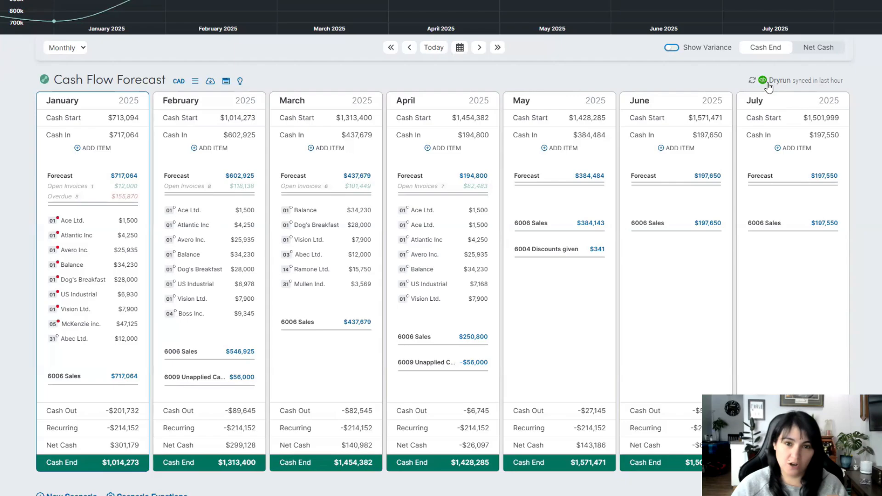
Examine the baseline Auto Forecast methods for Cash In, Cash Out and Recurring in the accounting connection's sync settings
click(763, 81)
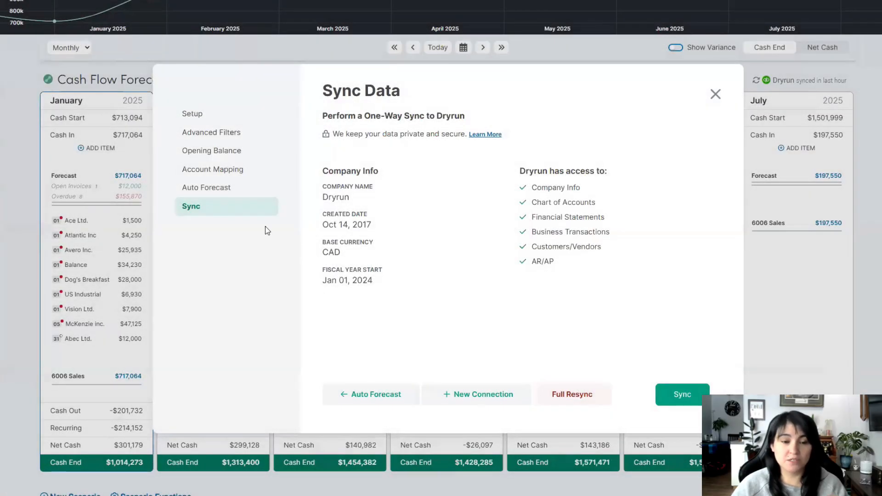
click(218, 190)
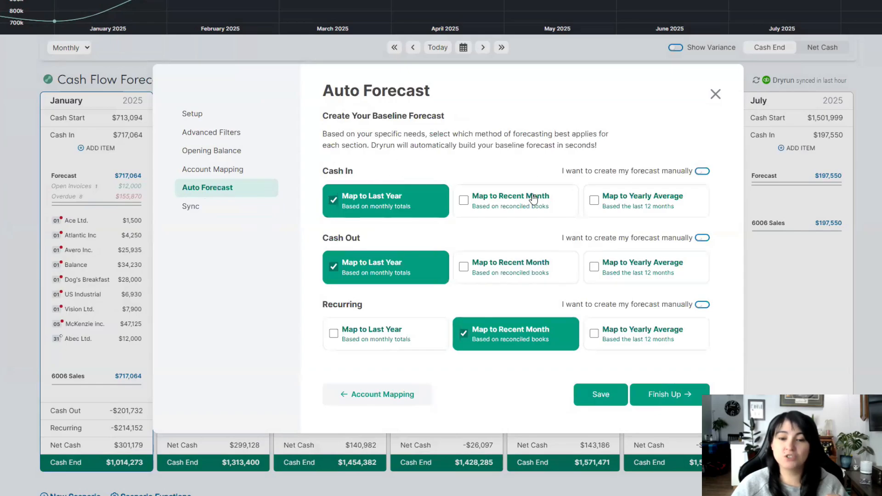
click(601, 403)
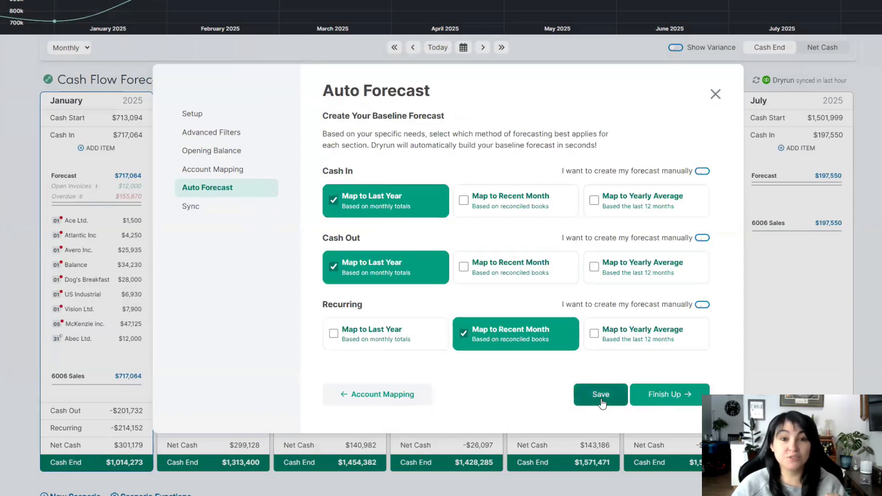
click(716, 94)
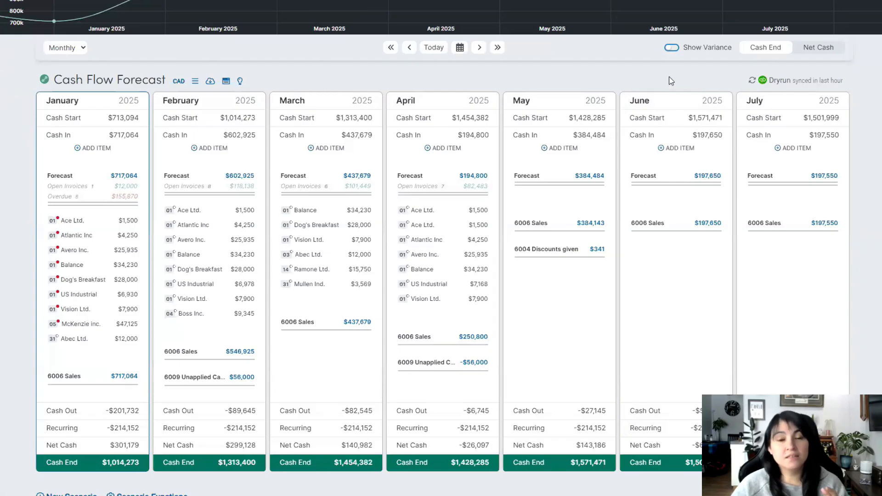
Collapse the Cash In section and expand the Recurring section to show its accounts
click(287, 136)
click(288, 317)
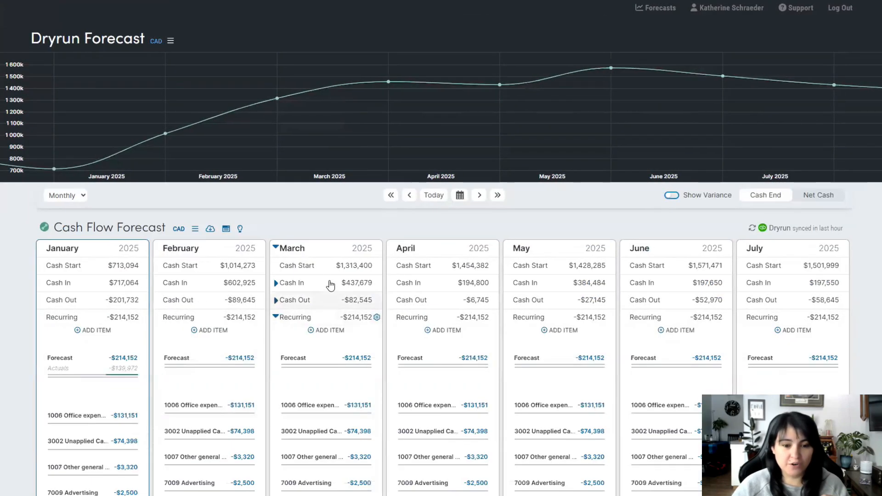
scroll(290, 267, down, 5)
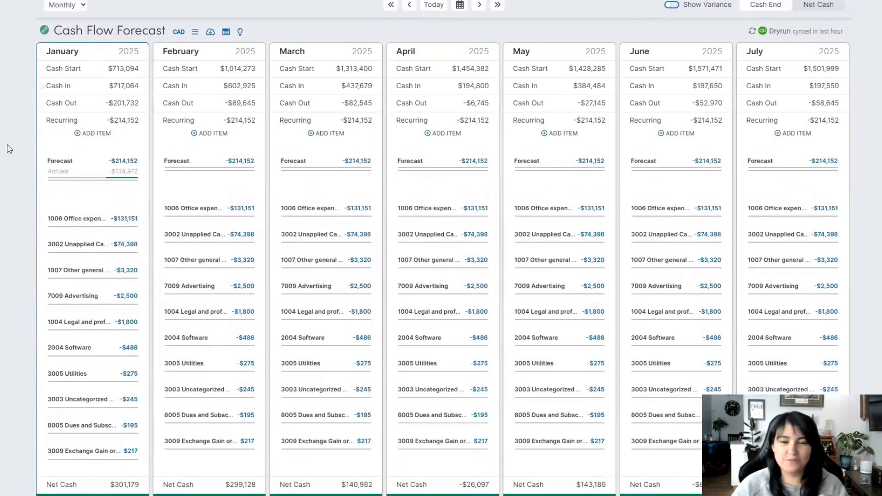
scroll(9, 150, down, 1)
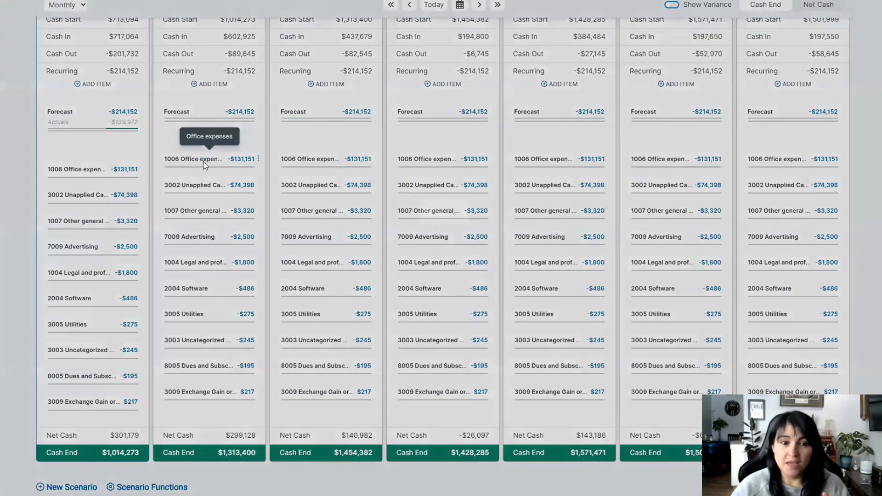
Set the February 2025 Office expenses auto forecast to Last Year and save it for this instance and all future
click(204, 161)
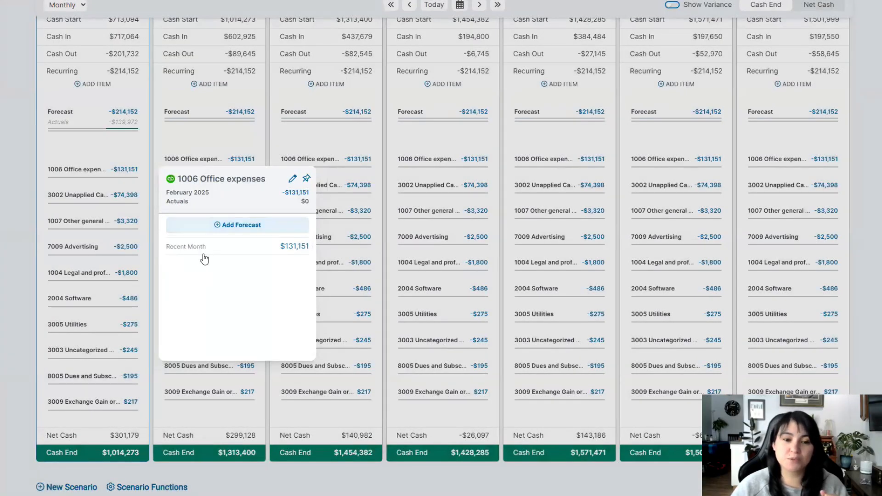
click(290, 247)
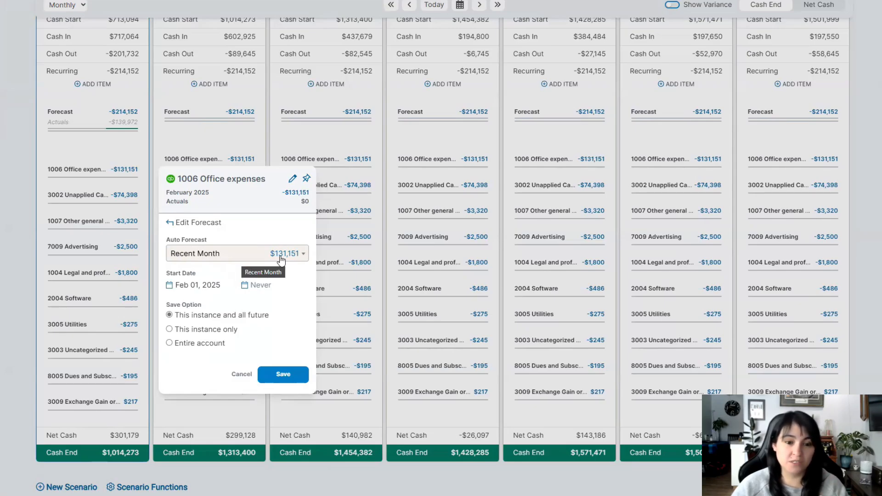
click(303, 255)
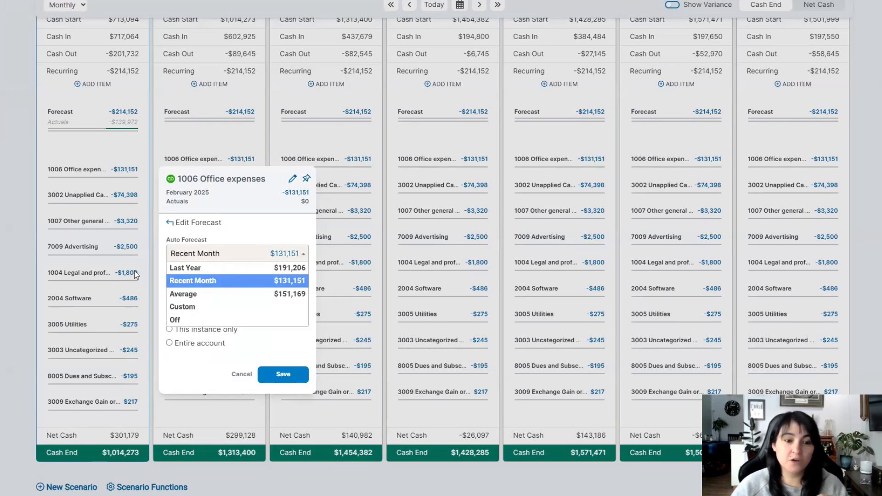
click(196, 270)
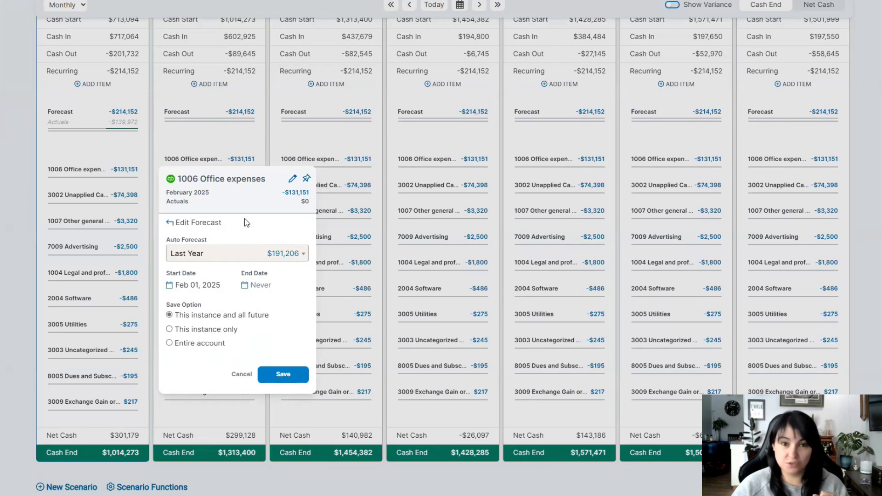
click(283, 375)
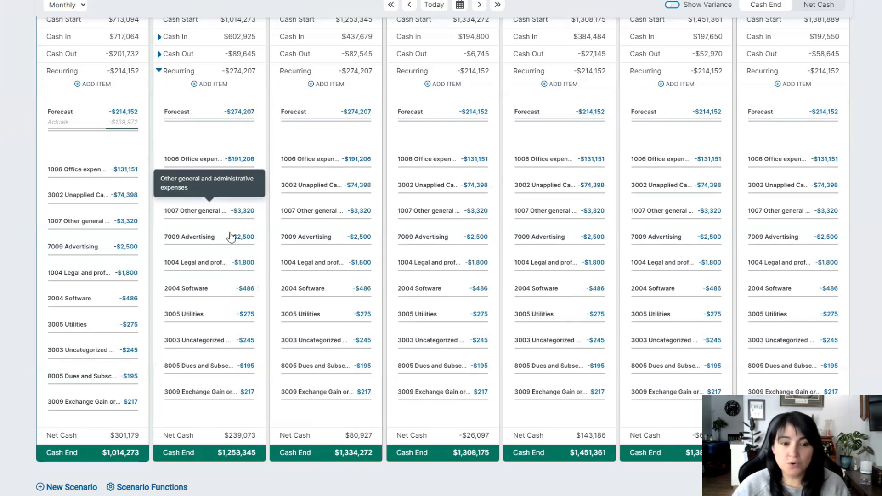
Switch the February 2025 Advertising forecast to Custom and set its fixed amount to 5,000
click(243, 247)
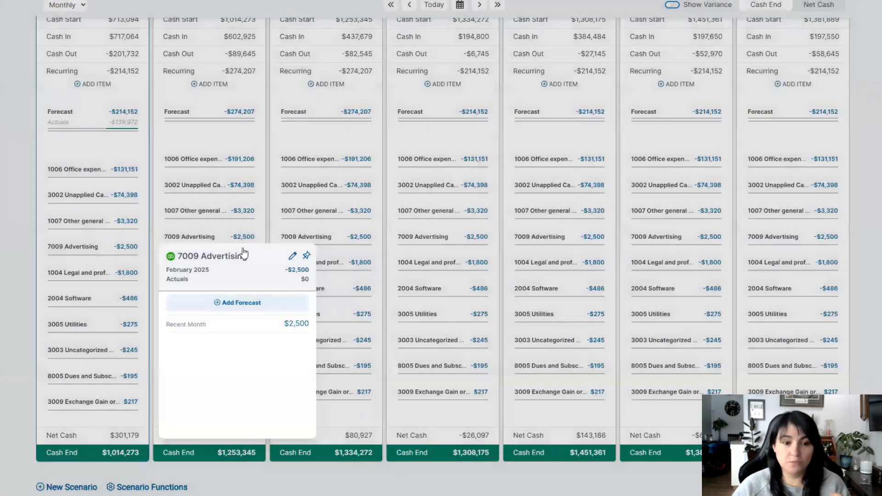
scroll(244, 250, down, 1)
click(293, 275)
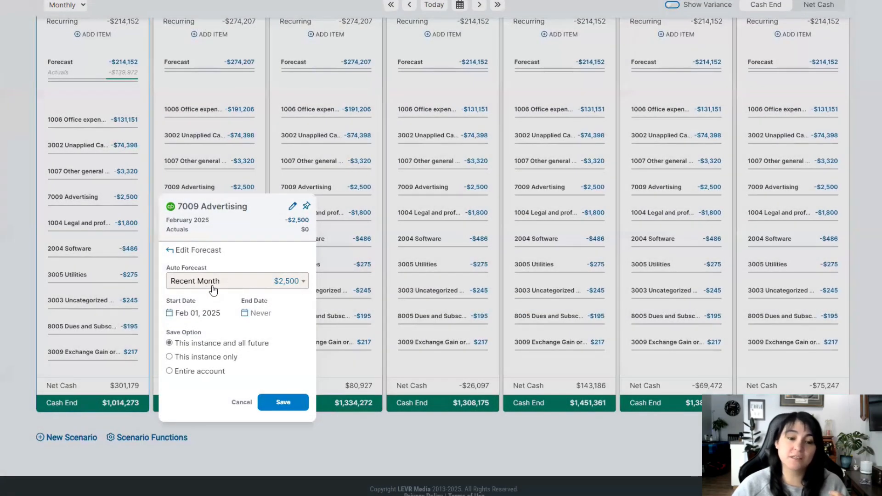
click(239, 285)
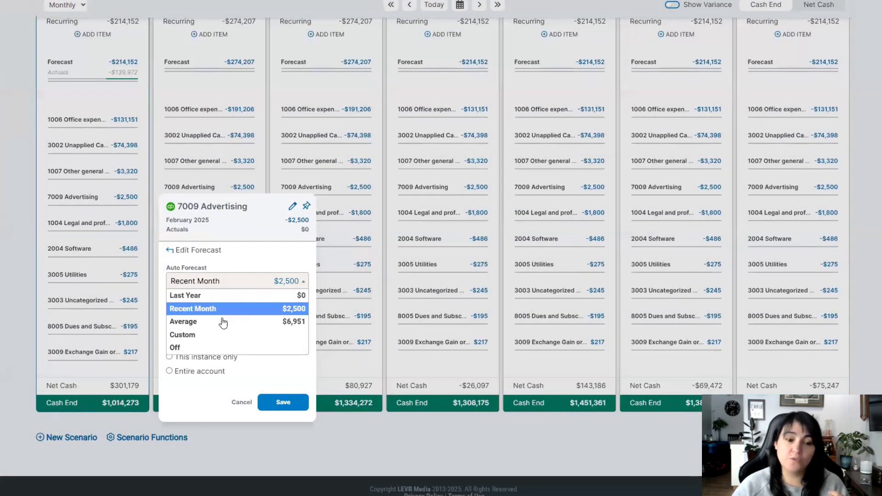
click(197, 335)
scroll(290, 294, down, 1)
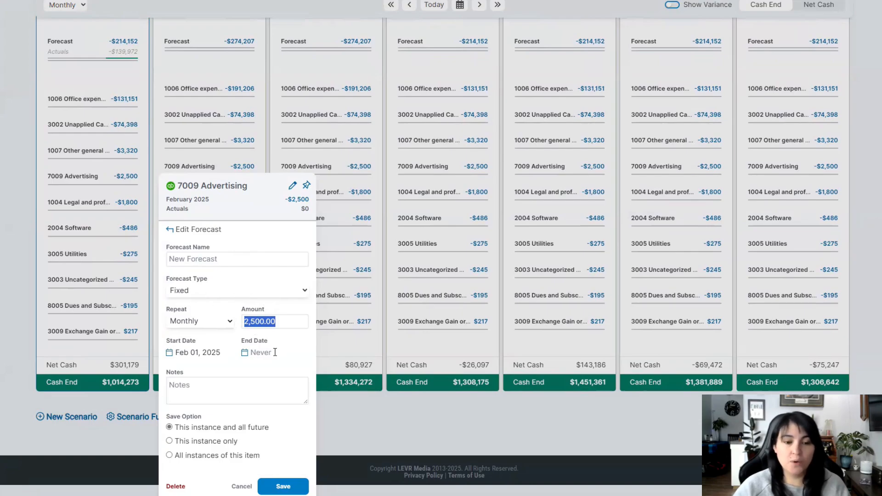
text(5000)
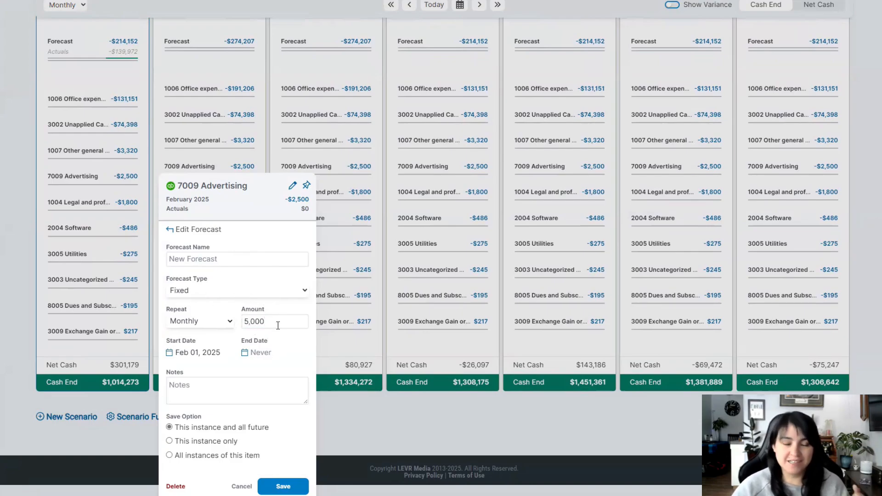
Try a custom repeat interval for the Advertising forecast and review the available time units
click(210, 323)
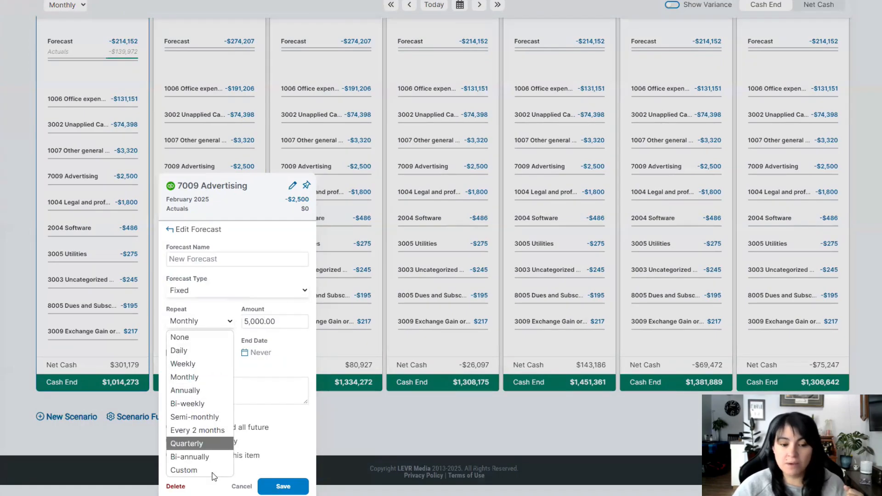
click(187, 469)
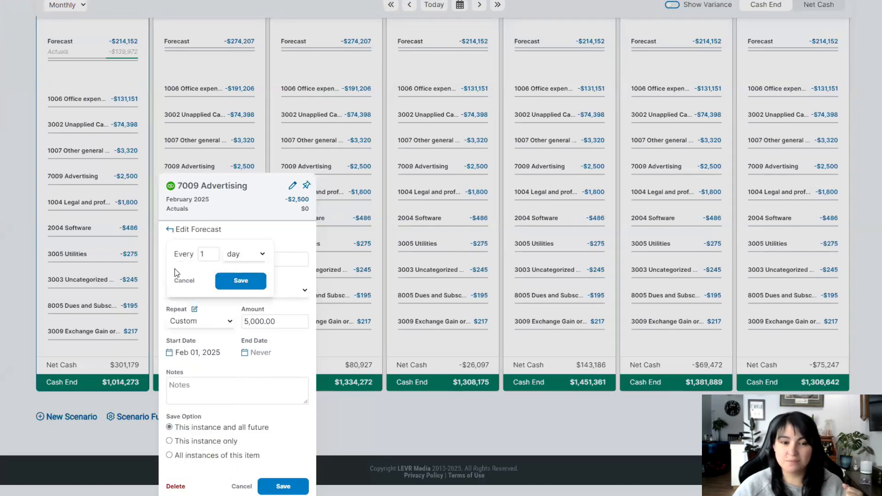
click(202, 254)
text(1)
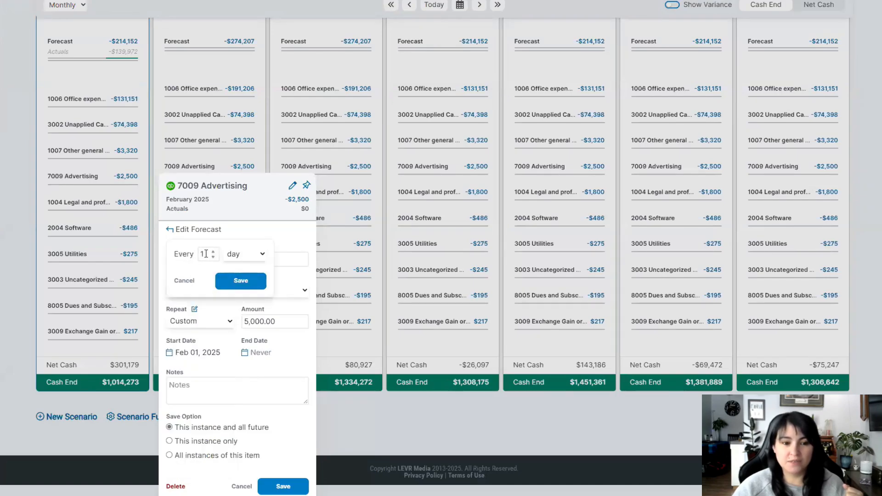
click(257, 258)
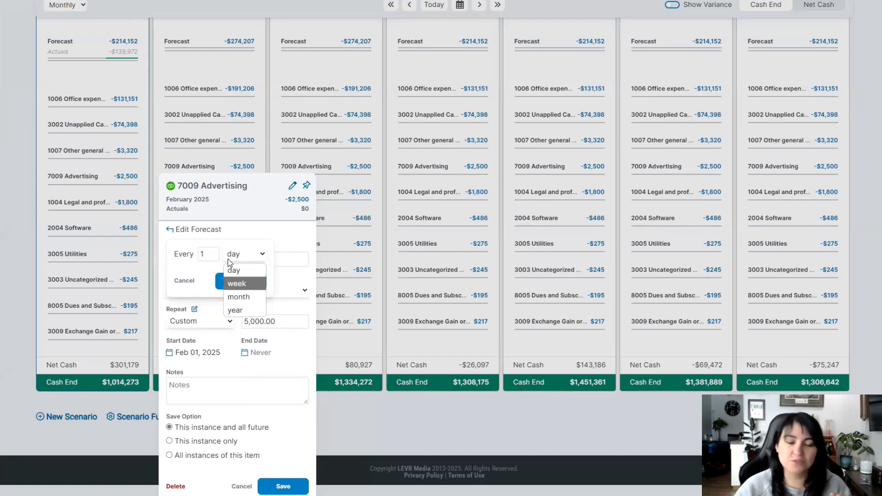
click(267, 232)
click(184, 281)
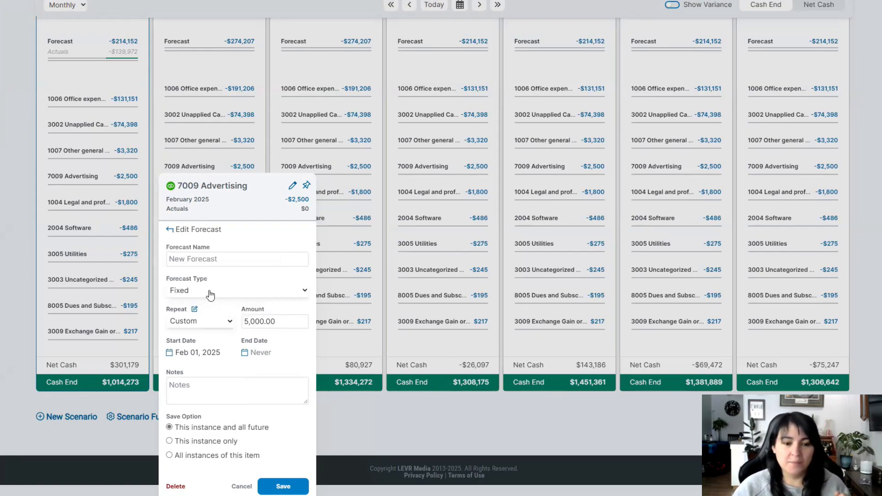
Set the Advertising forecast to repeat Monthly and save it for this instance and all future
click(209, 327)
click(200, 377)
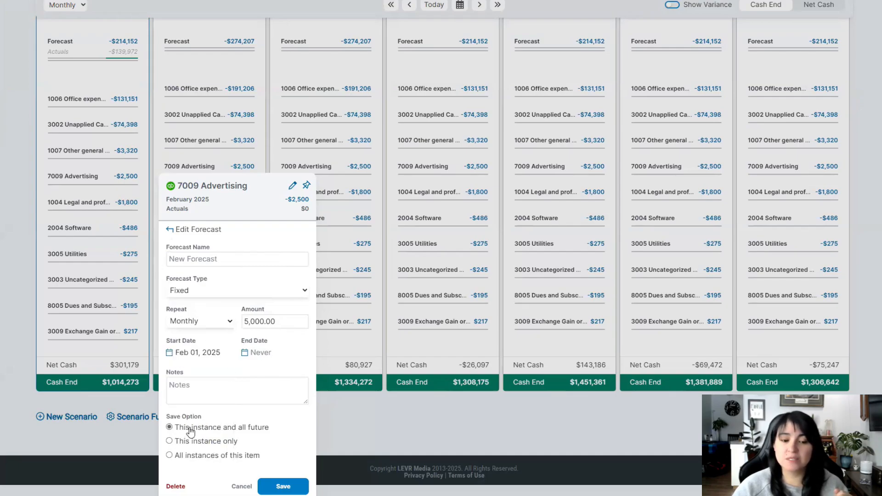
click(286, 481)
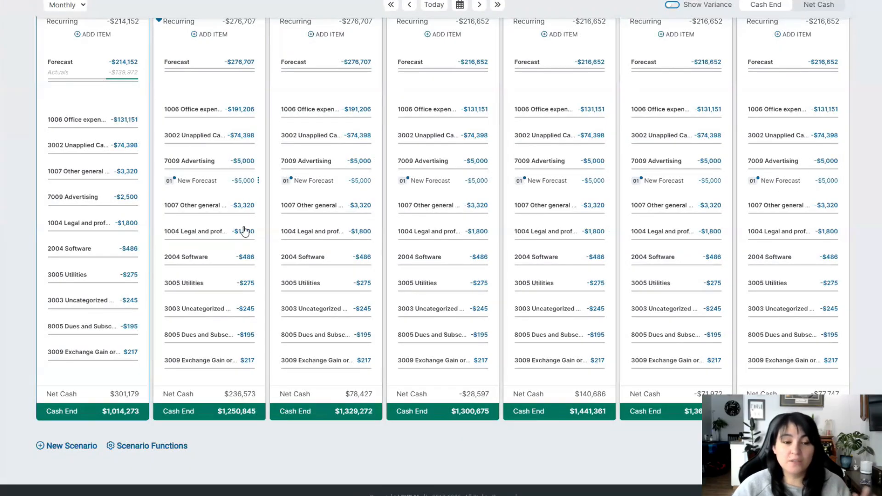
Switch the February 2025 Software forecast to Custom with a fixed amount of 700 and save it for this instance only
click(243, 258)
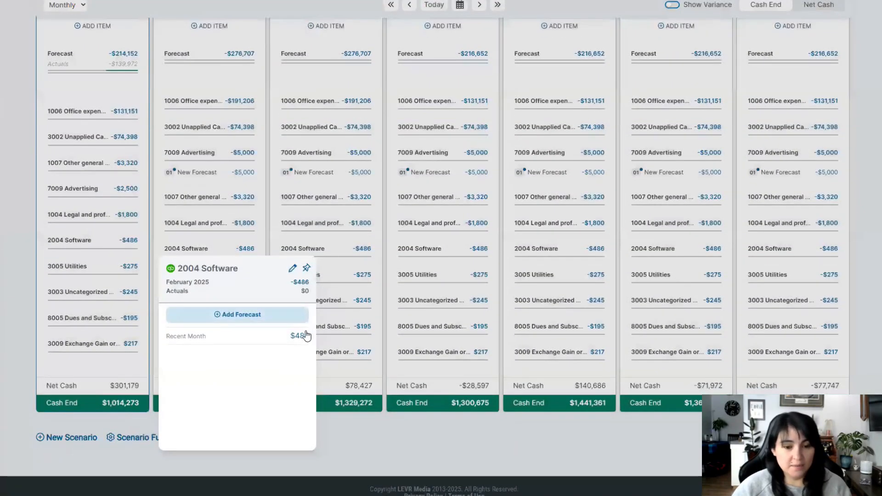
click(299, 336)
click(260, 345)
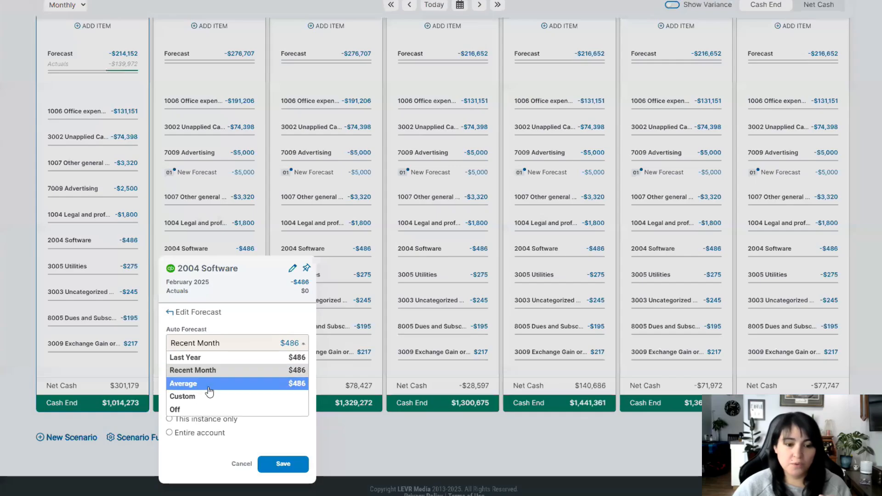
click(209, 396)
scroll(222, 372, down, 2)
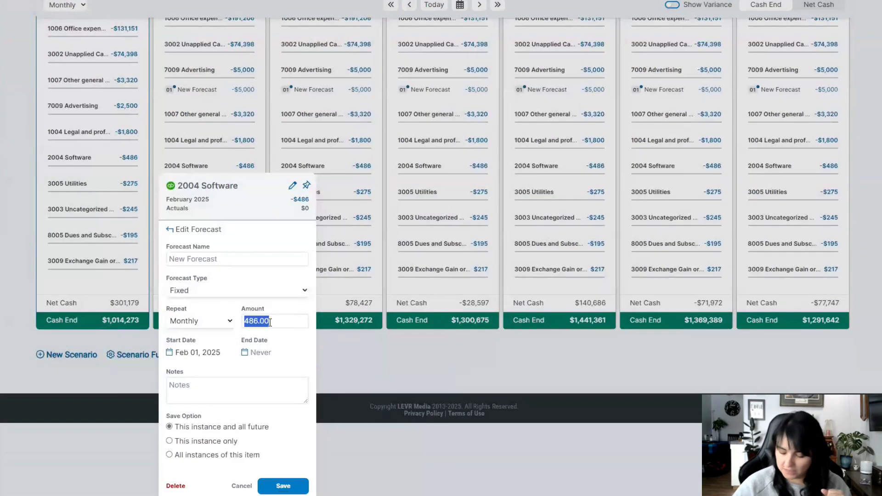
text(700)
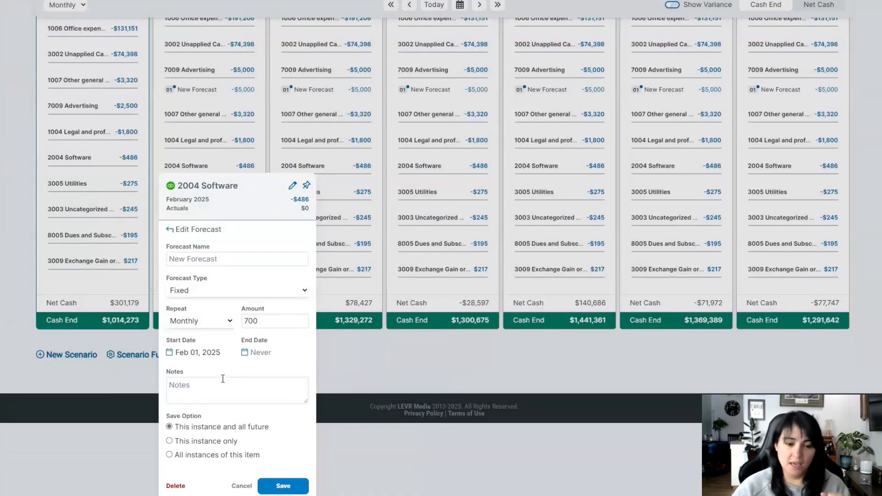
click(184, 442)
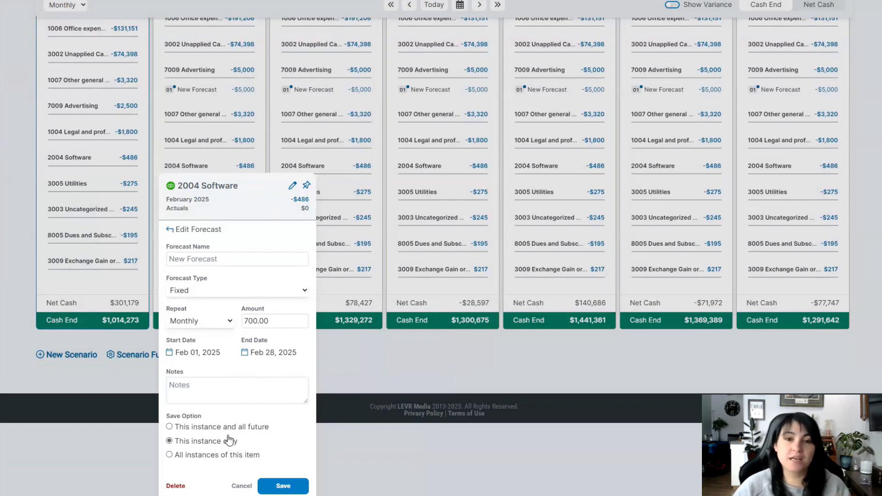
click(299, 487)
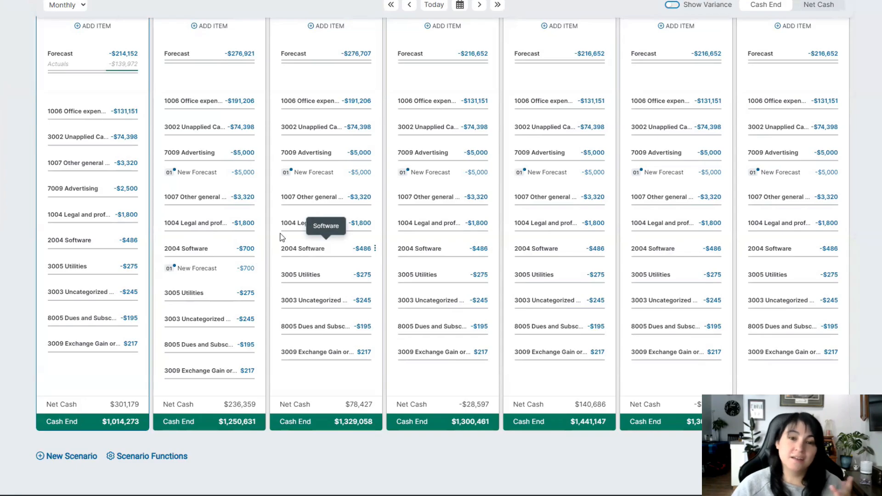
Add a forecast named Additional to the April 2025 Software account
scroll(332, 223, up, 1)
scroll(331, 224, up, 1)
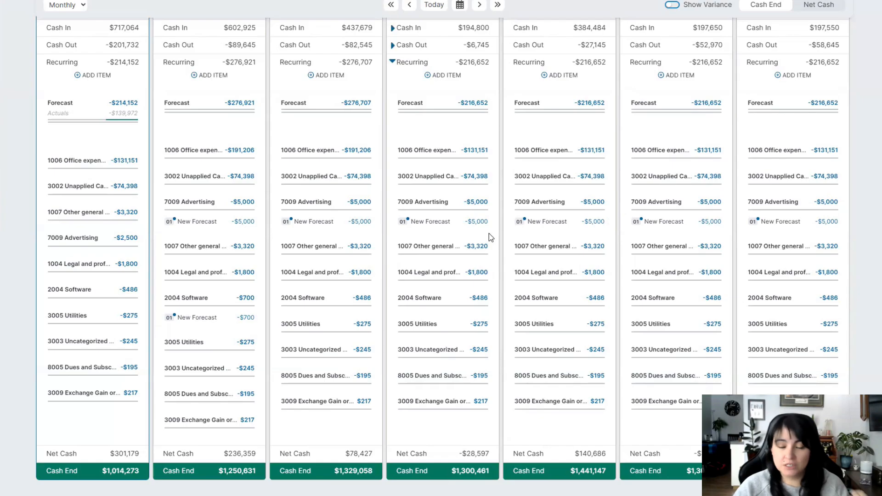
scroll(480, 308, down, 1)
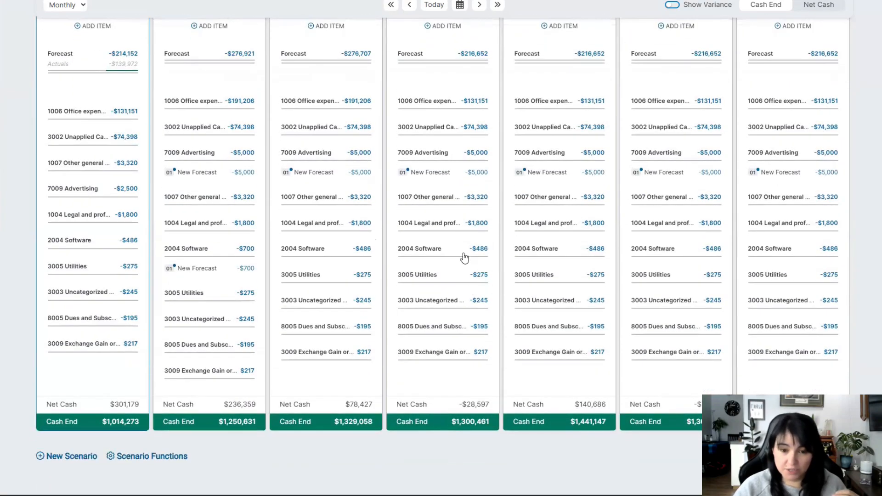
click(431, 250)
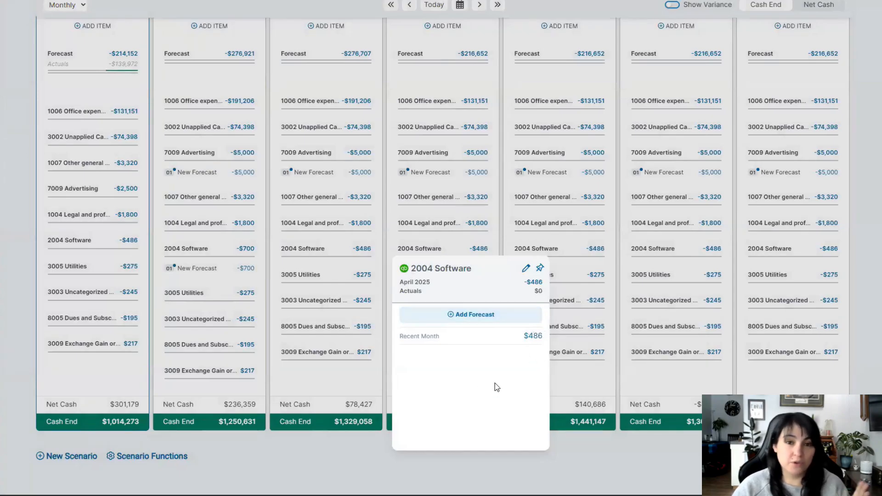
click(486, 318)
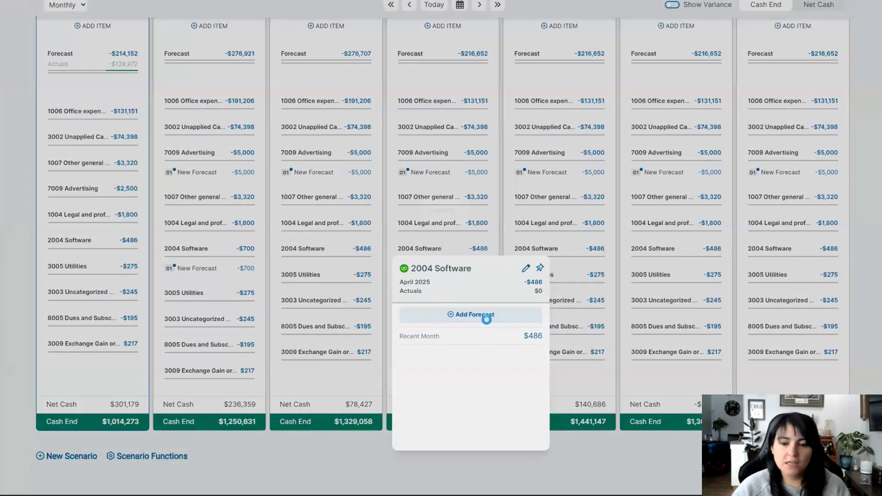
scroll(464, 323, down, 1)
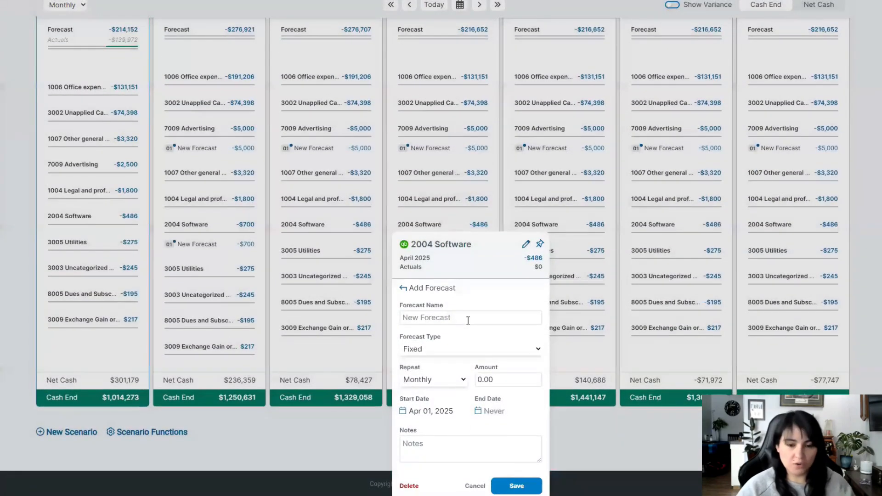
click(469, 320)
text(Addi)
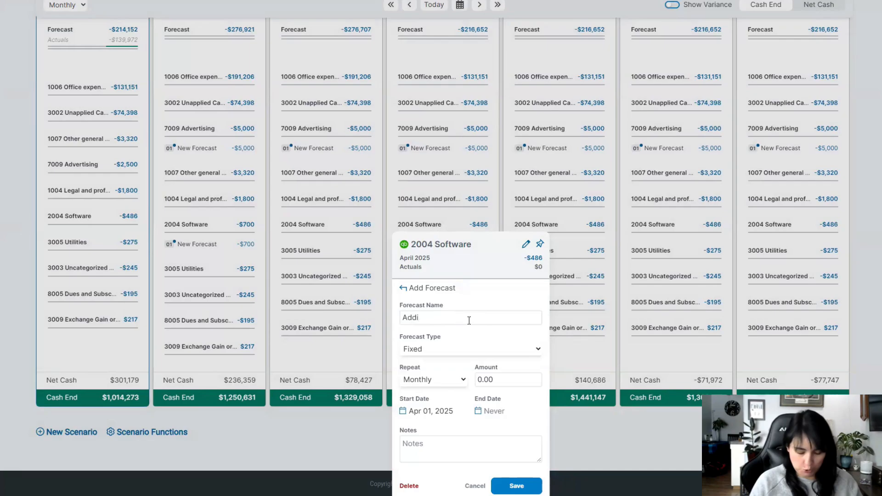
text(tional)
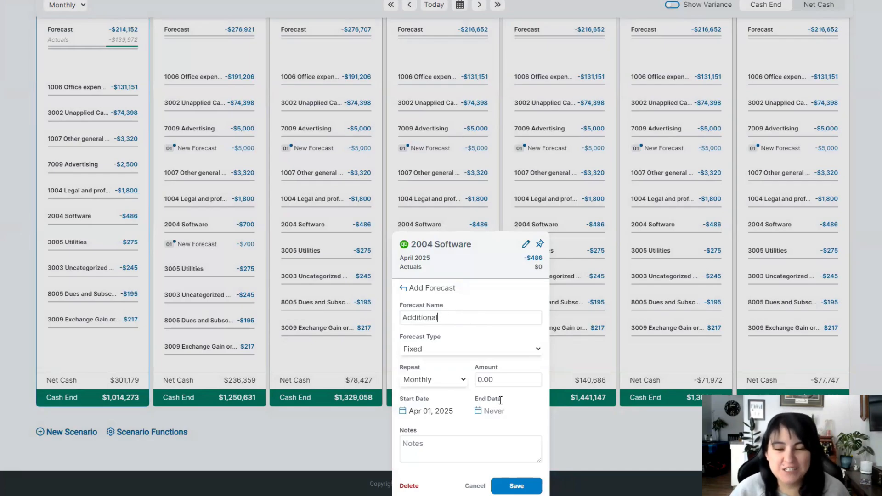
Set the Additional forecast's amount to 1,200, make it repeat Annually, and save it
click(506, 385)
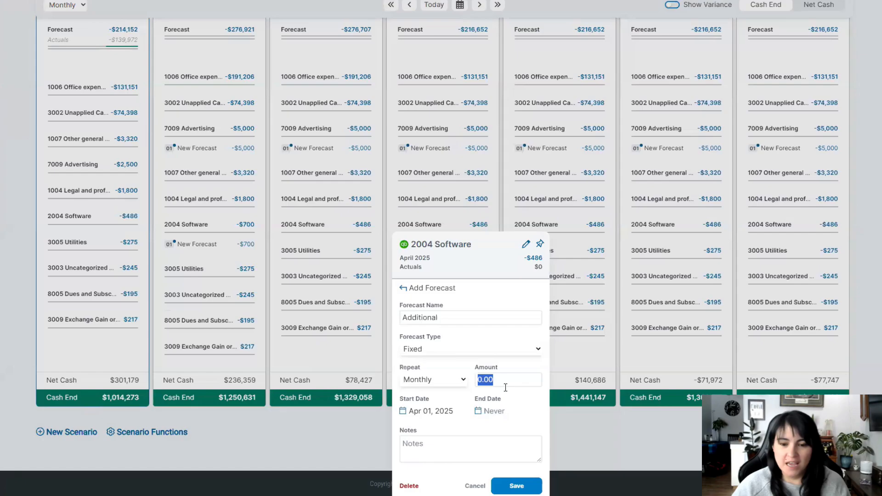
text(1200)
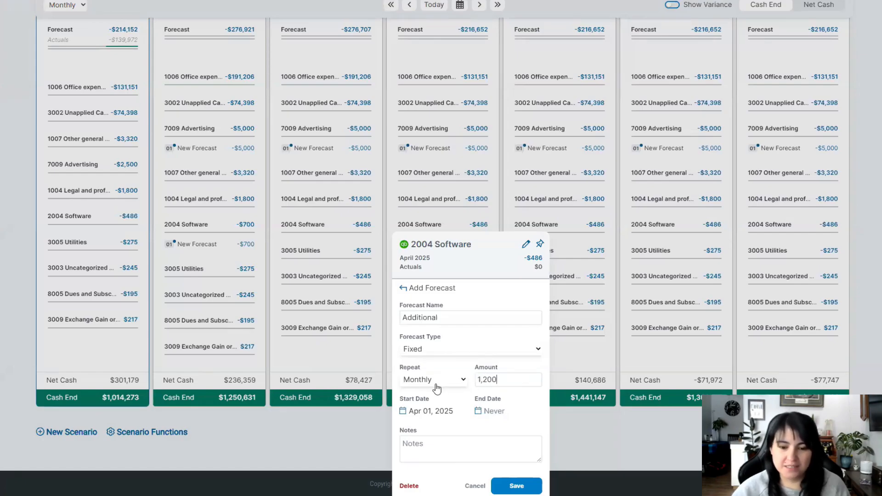
click(435, 374)
click(440, 287)
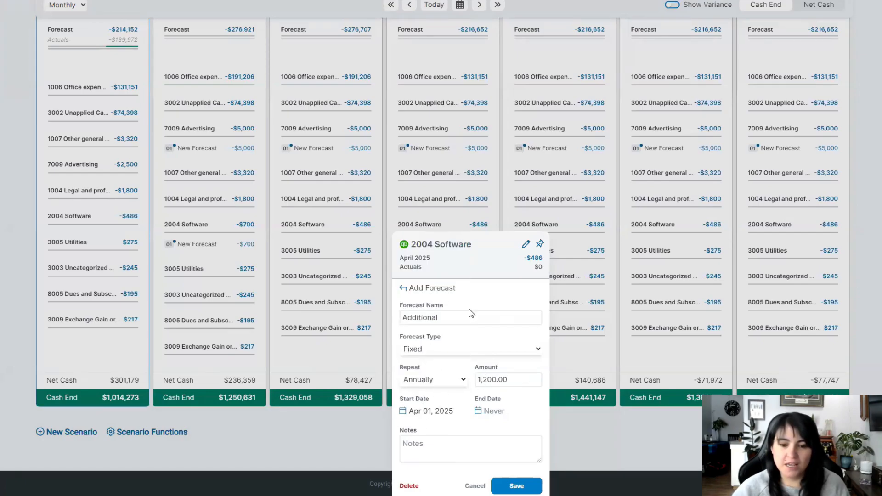
click(515, 485)
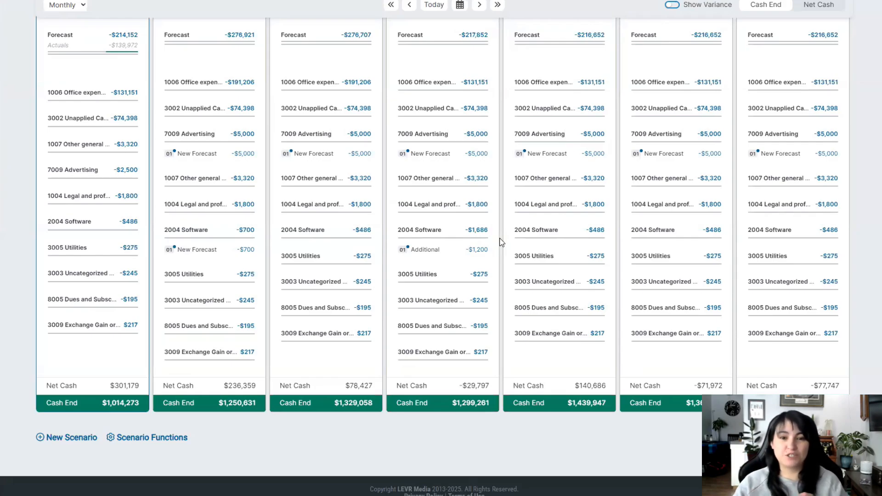
Collapse the Recurring section and expand the Cash In section to review its forecast accounts
scroll(501, 243, up, 5)
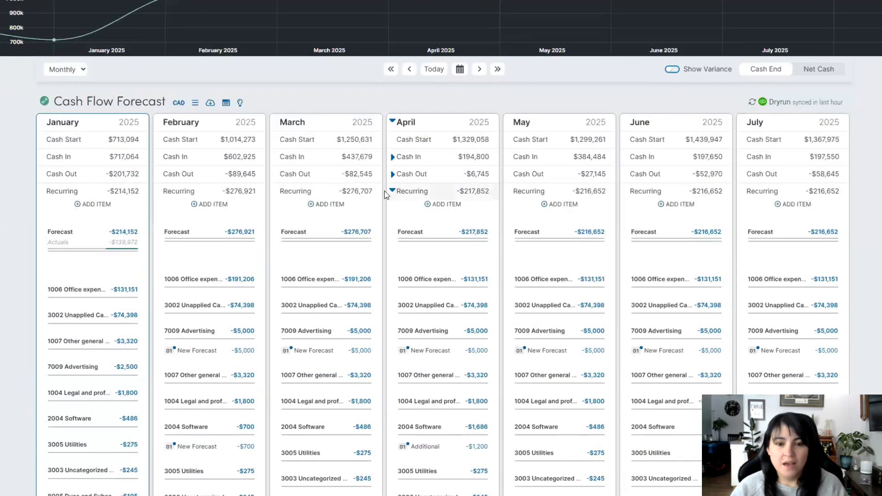
click(392, 191)
click(393, 282)
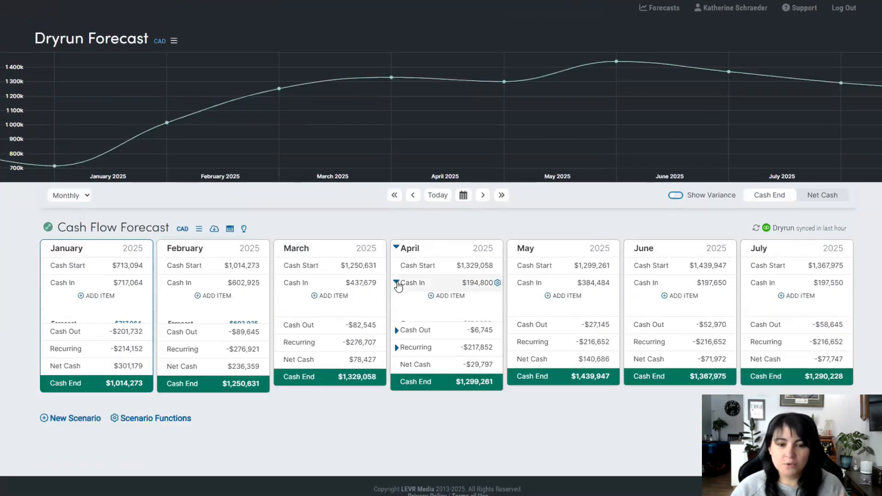
scroll(409, 288, down, 2)
scroll(523, 297, down, 3)
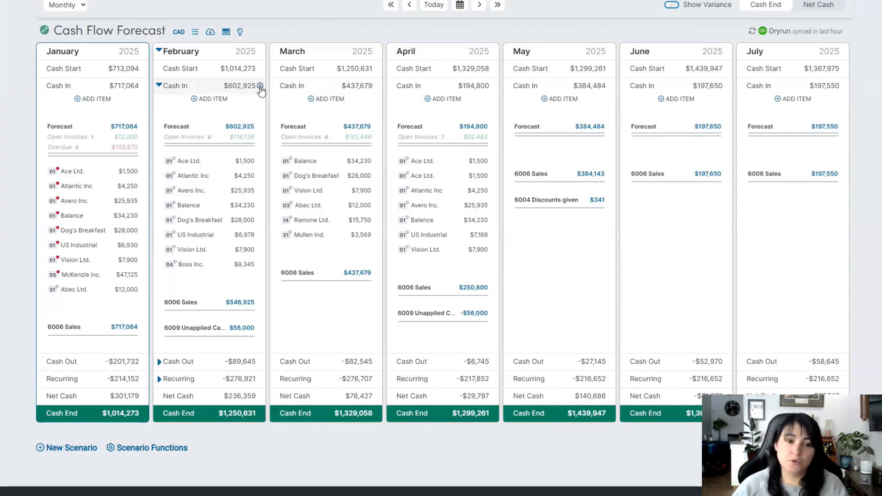
Turn the Cash In section's auto forecast Off and save the section settings
click(260, 87)
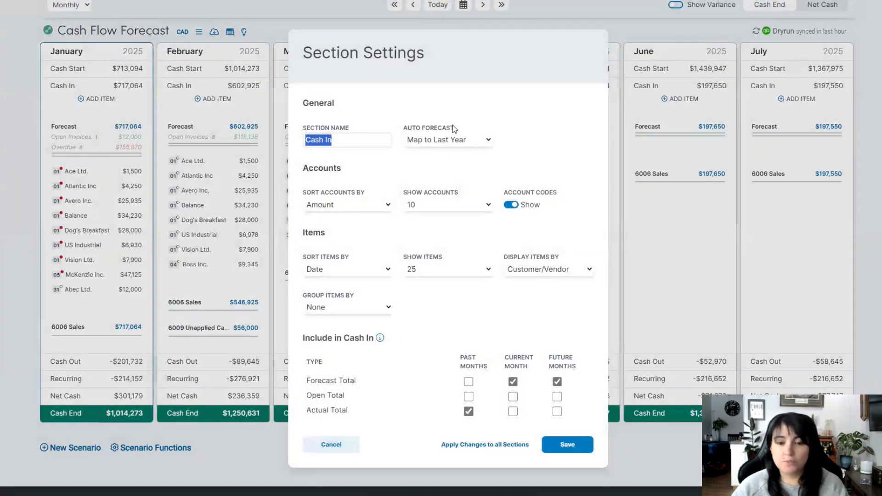
click(469, 146)
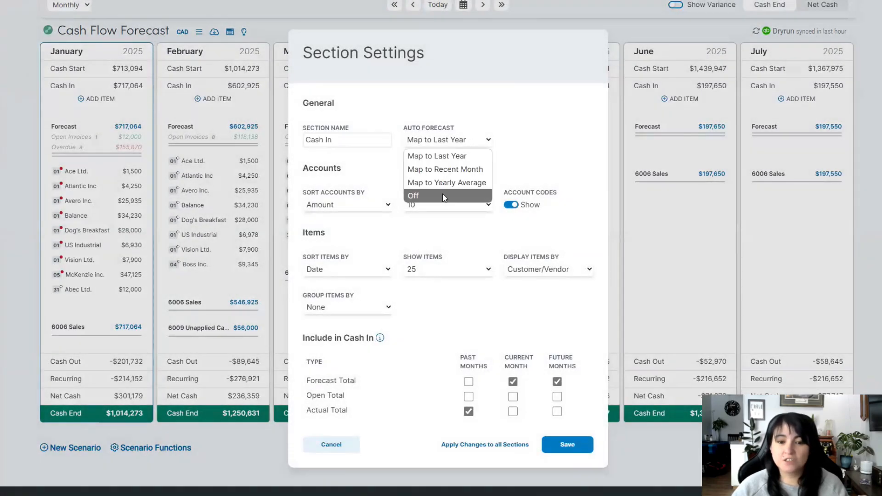
click(444, 197)
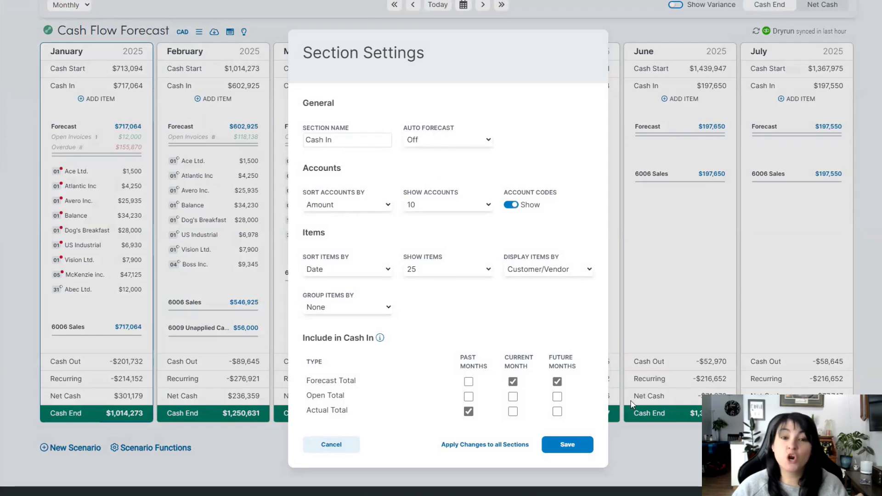
click(581, 450)
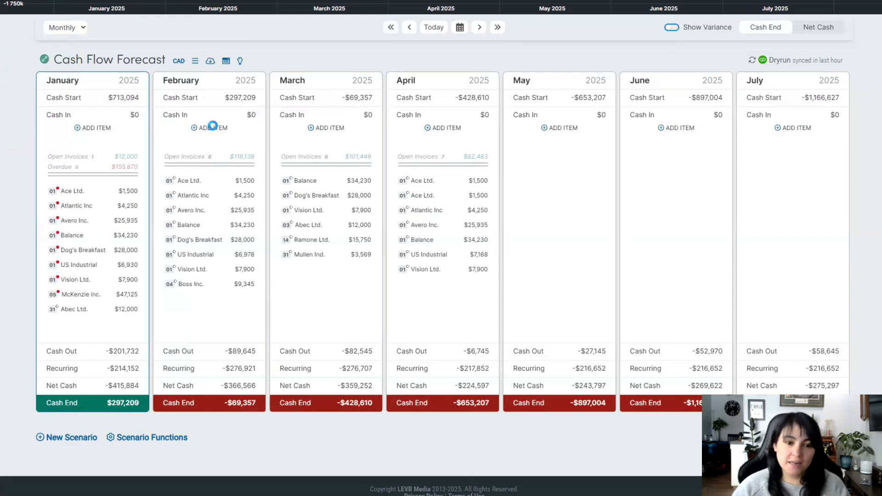
Start a new February 2025 Cash In item and create a new account named Project A for it
click(314, 181)
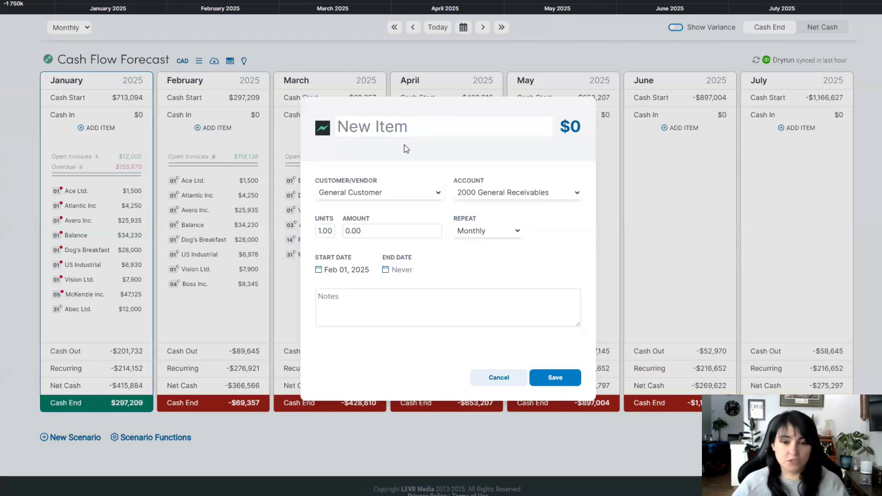
click(548, 197)
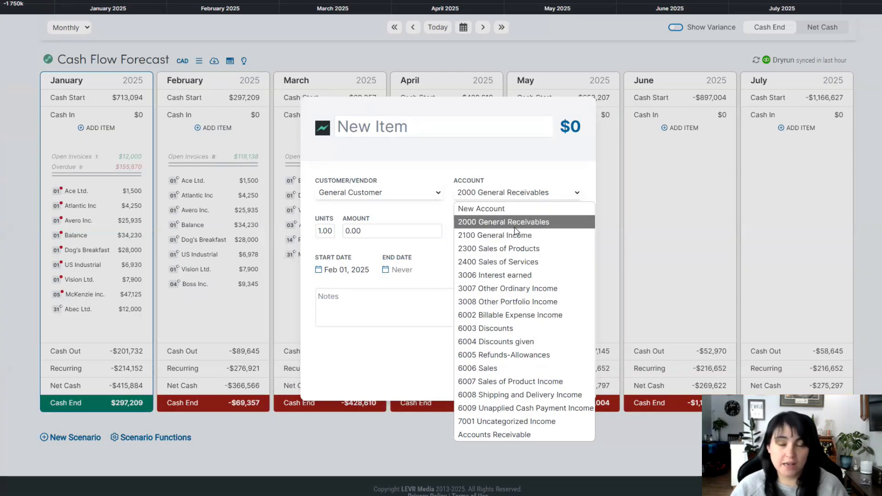
click(494, 211)
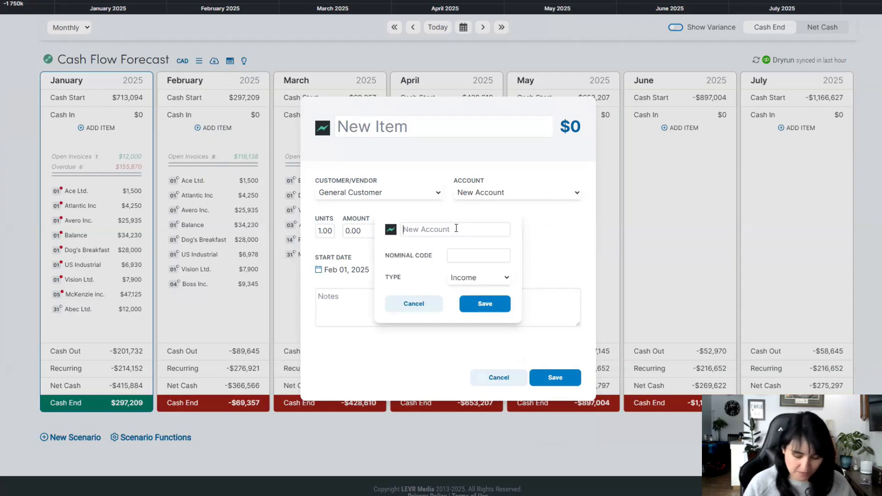
text(Projec)
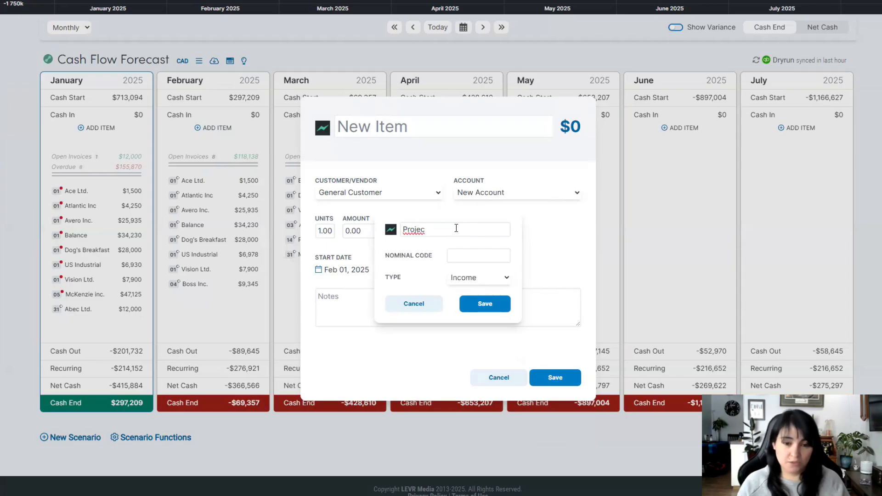
text(t A)
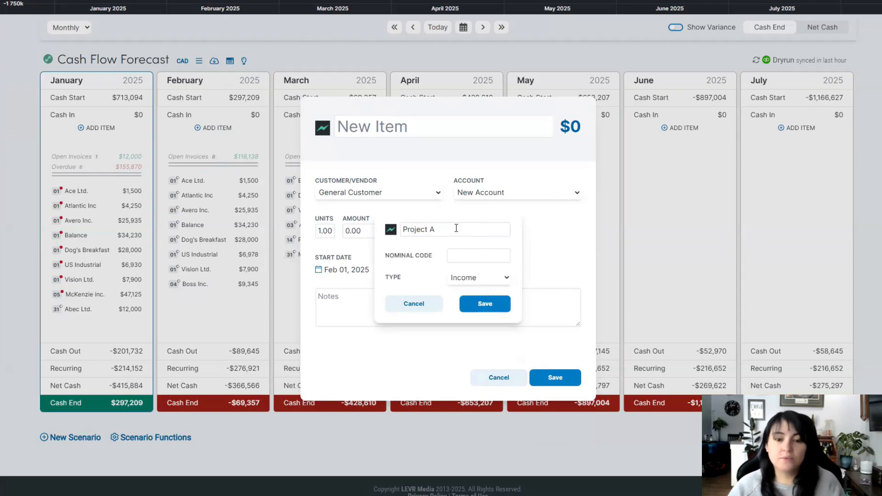
click(484, 304)
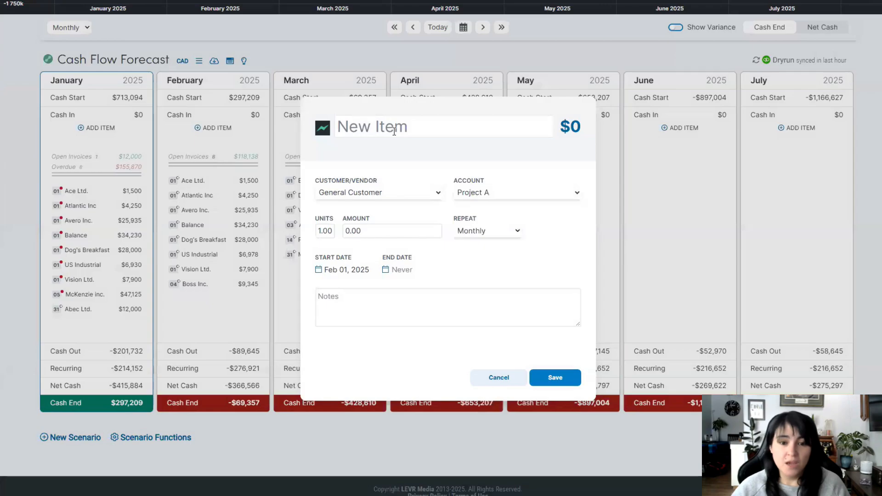
Name the new Project A item Sales #1, choose General Customer as its customer, and set the amount to 250,000
click(394, 132)
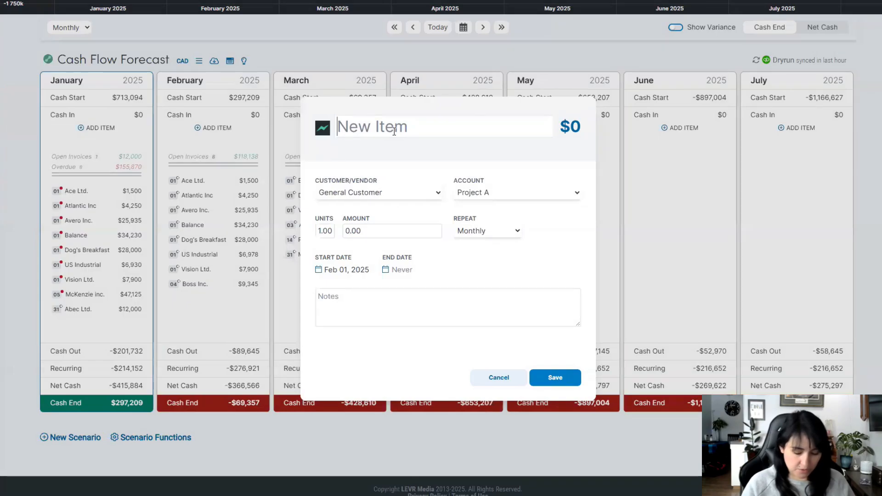
text(Sales #1)
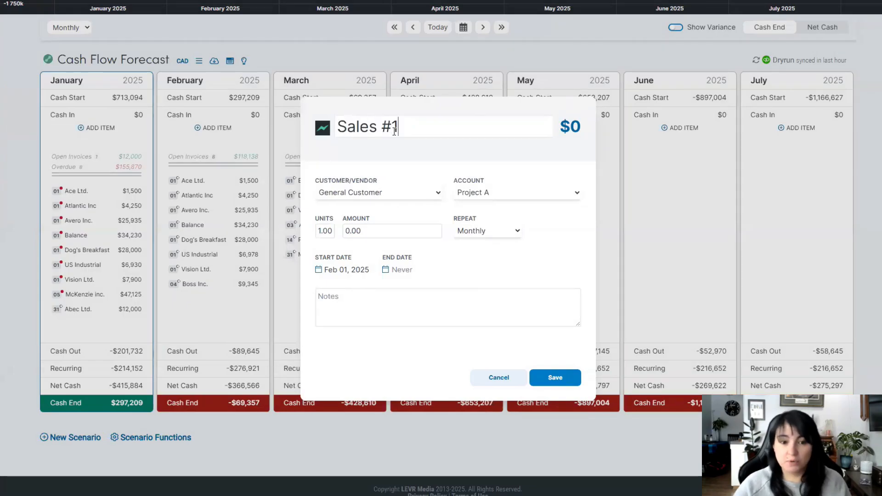
click(382, 195)
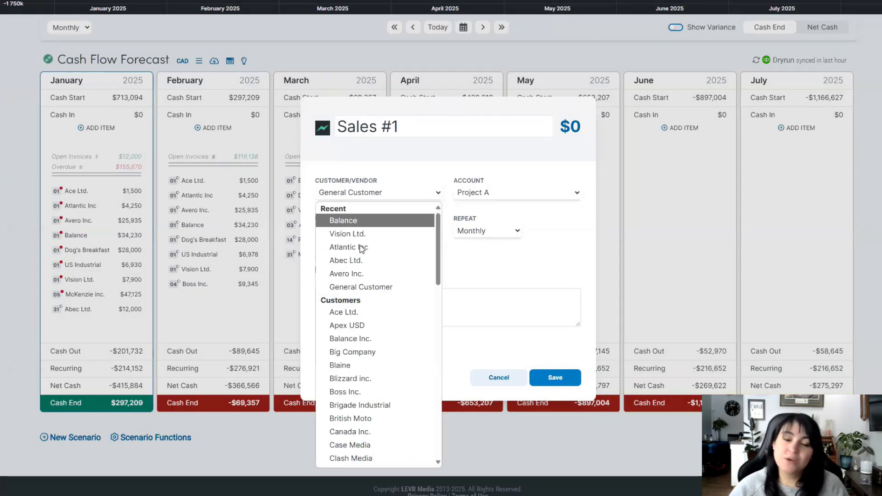
scroll(360, 249, down, 5)
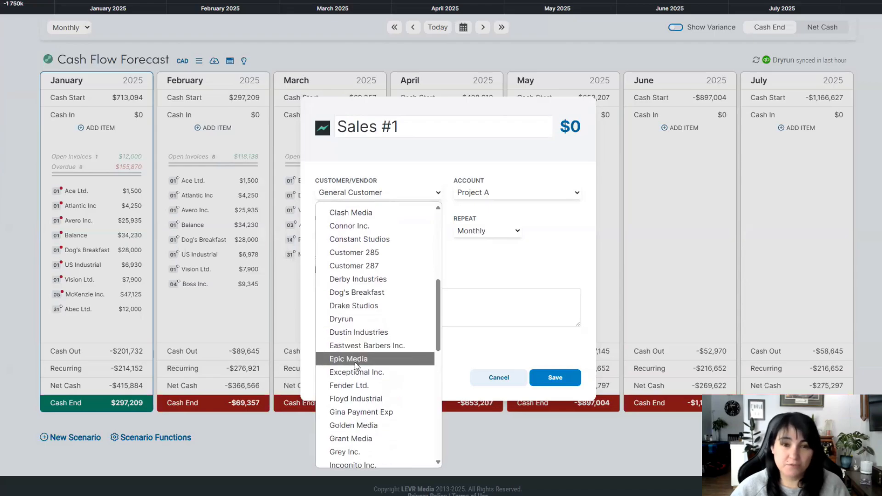
scroll(358, 322, up, 6)
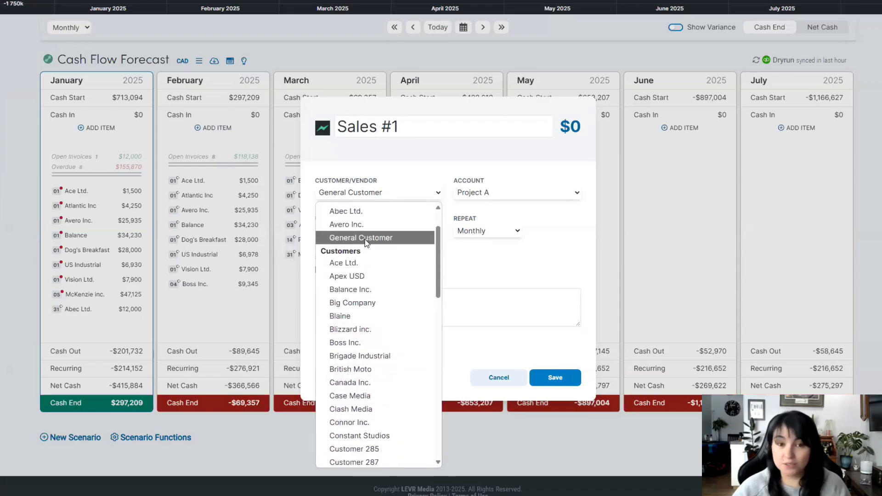
click(365, 238)
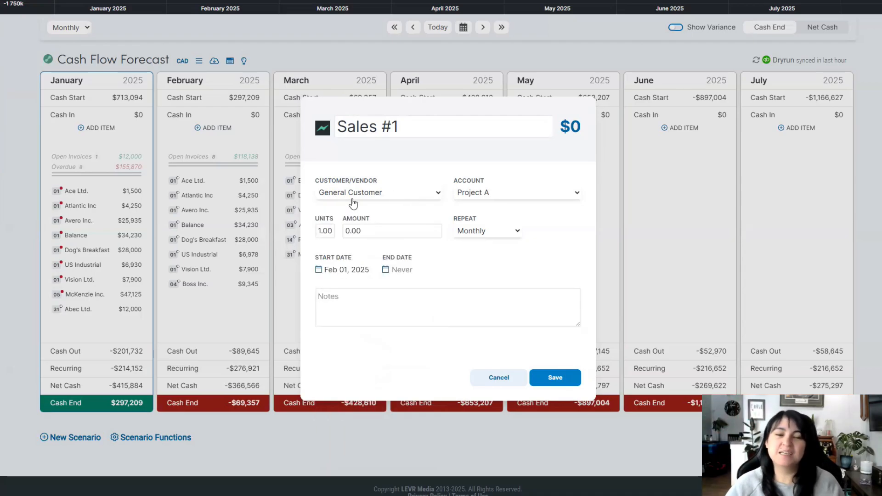
click(357, 232)
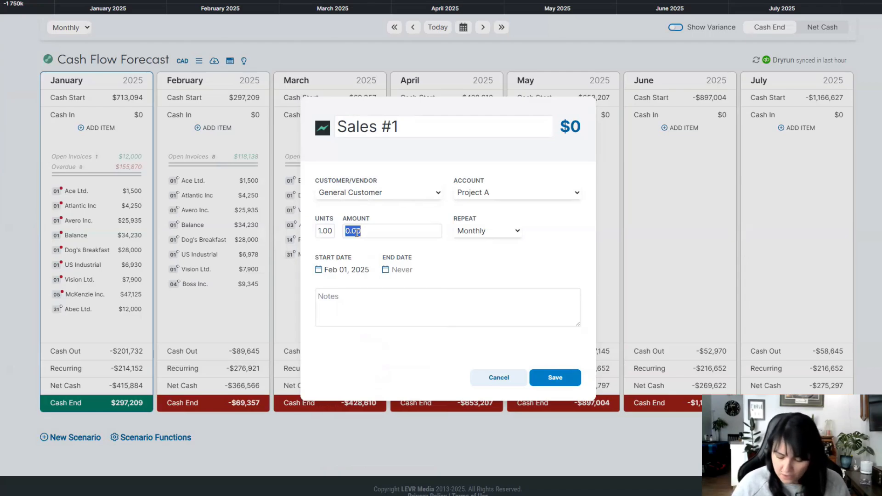
text(2500000)
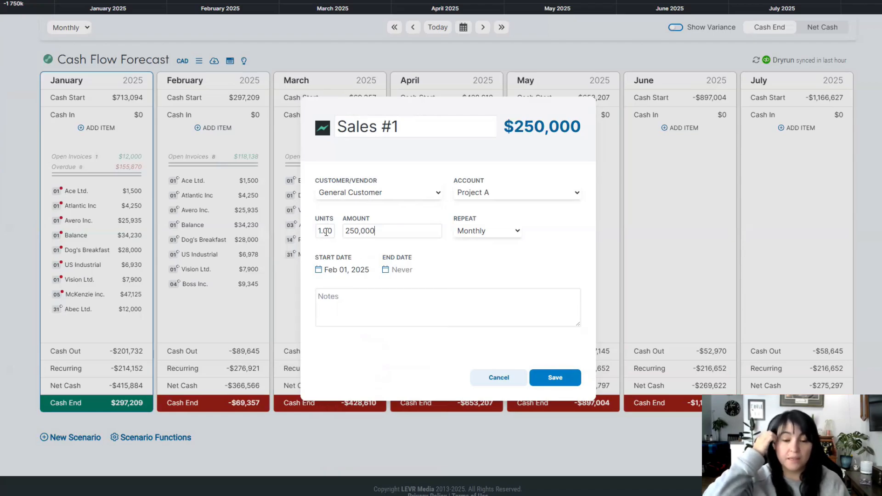
click(486, 231)
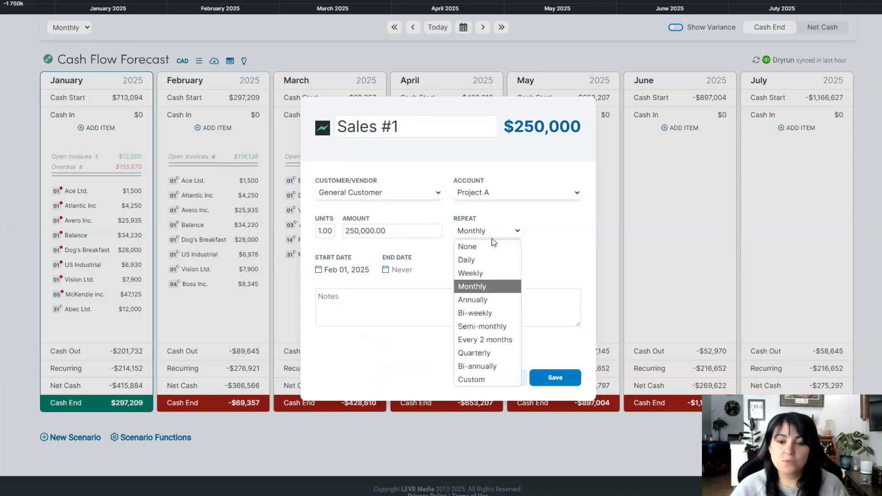
click(473, 379)
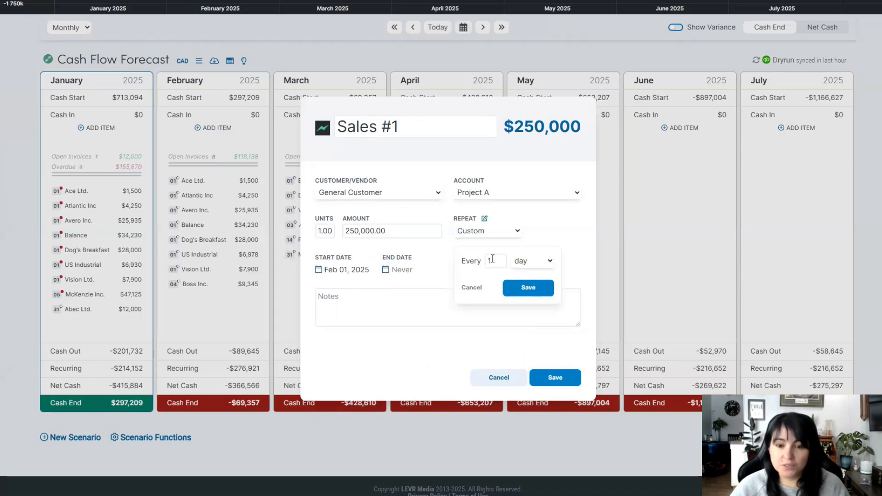
click(524, 265)
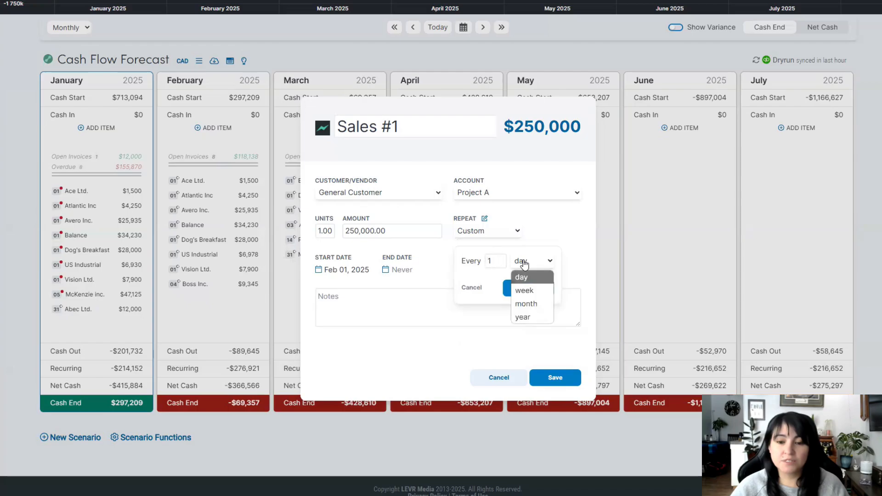
click(470, 292)
Set the Sales #1 item to repeat Monthly and save it
click(501, 234)
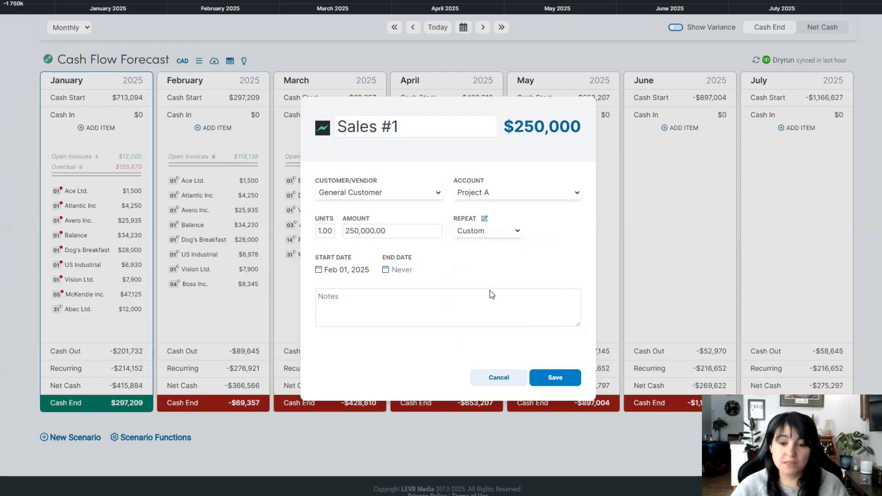
click(490, 286)
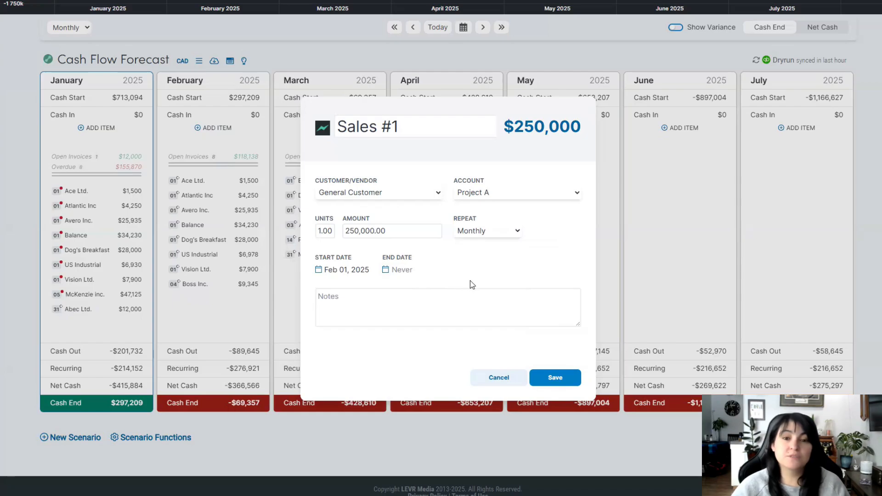
click(555, 377)
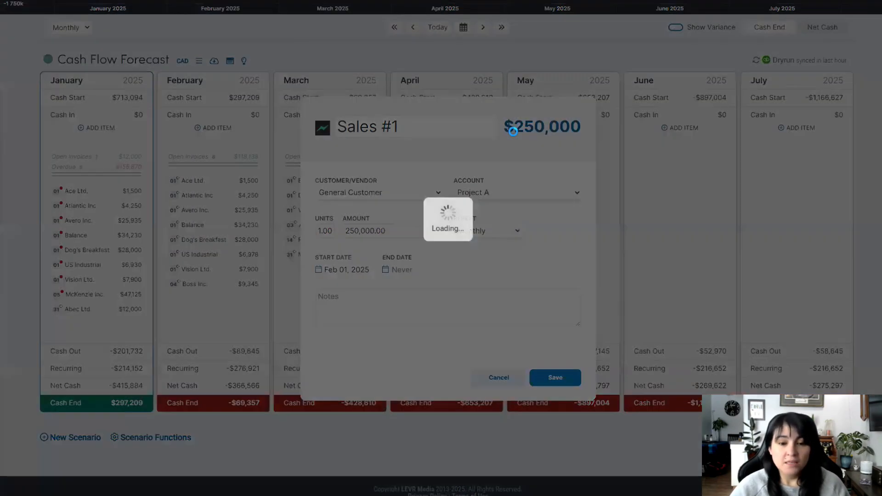